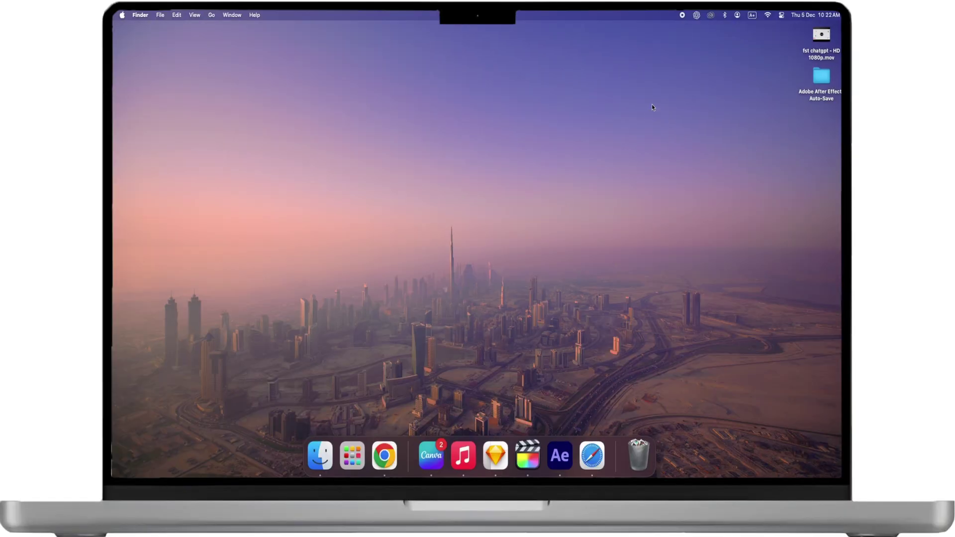
# - Dismiss the ChatGPT panel and launch MacGPT by searching 'macg' in Launchpad
pyautogui.click(696, 15)
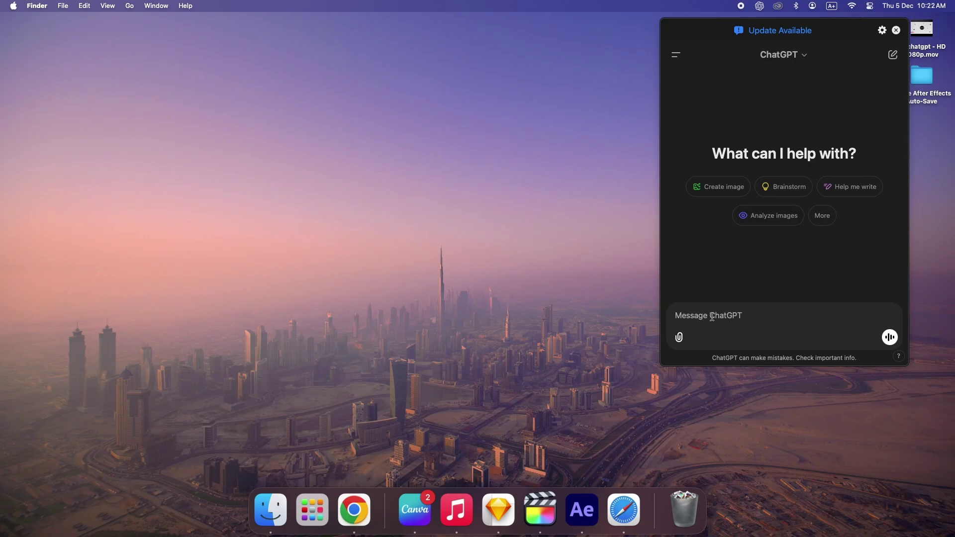
pyautogui.click(629, 298)
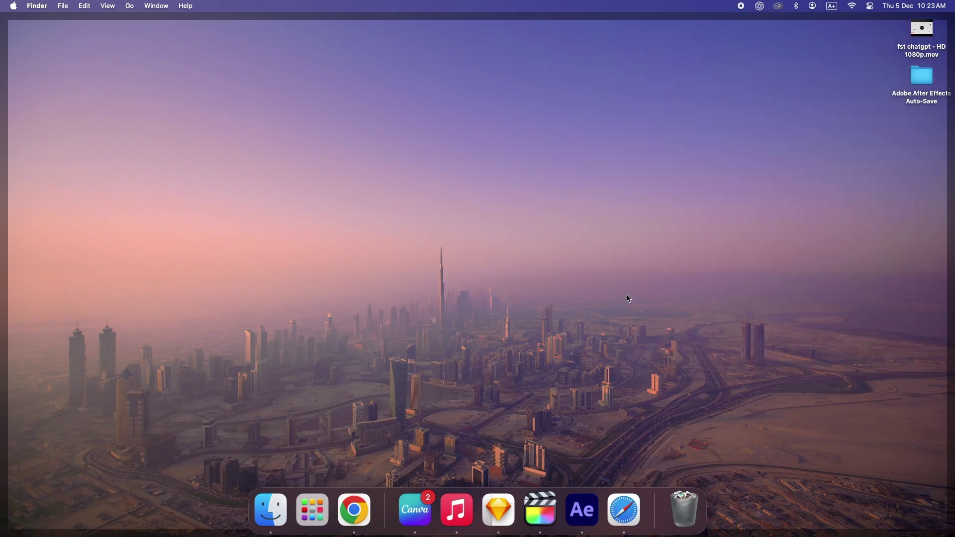
pyautogui.click(308, 517)
pyautogui.write('macg')
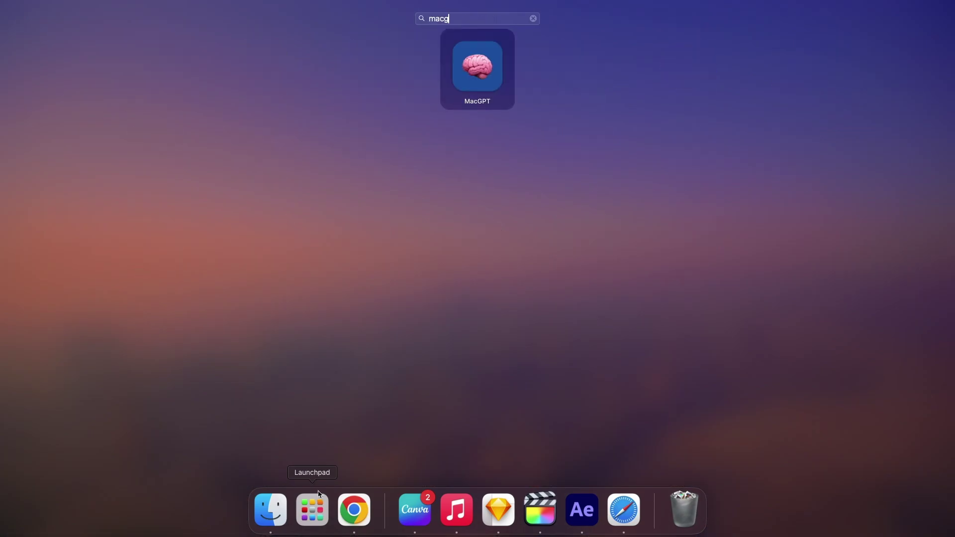
pyautogui.press('Return')
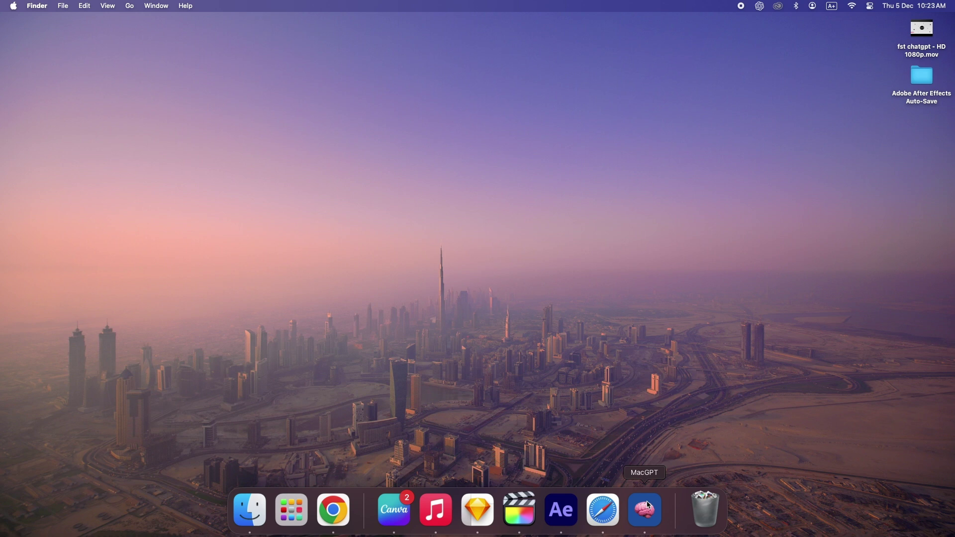
# - Open the MacGPT chat window through a Spotlight search for 'mac'
pyautogui.press('super+space')
pyautogui.write('mac')
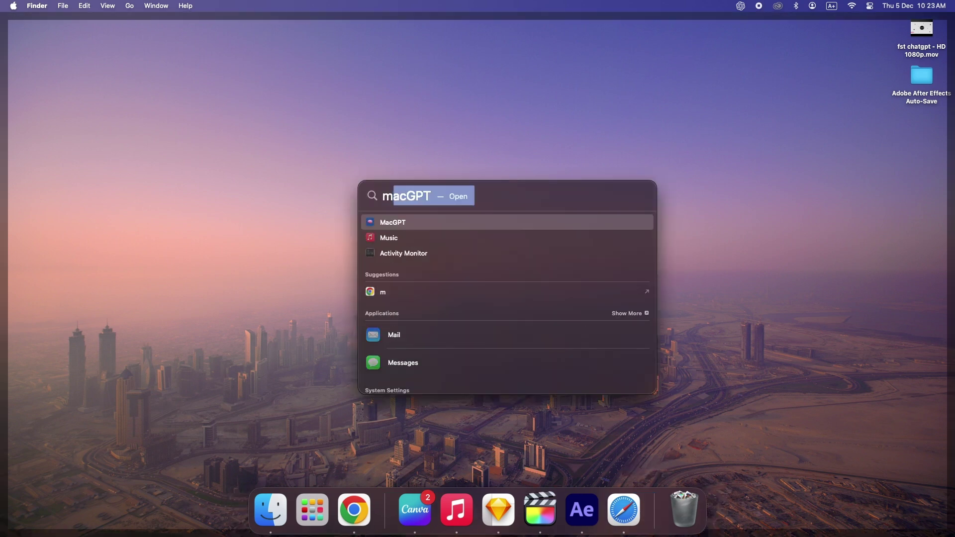
pyautogui.press('Return')
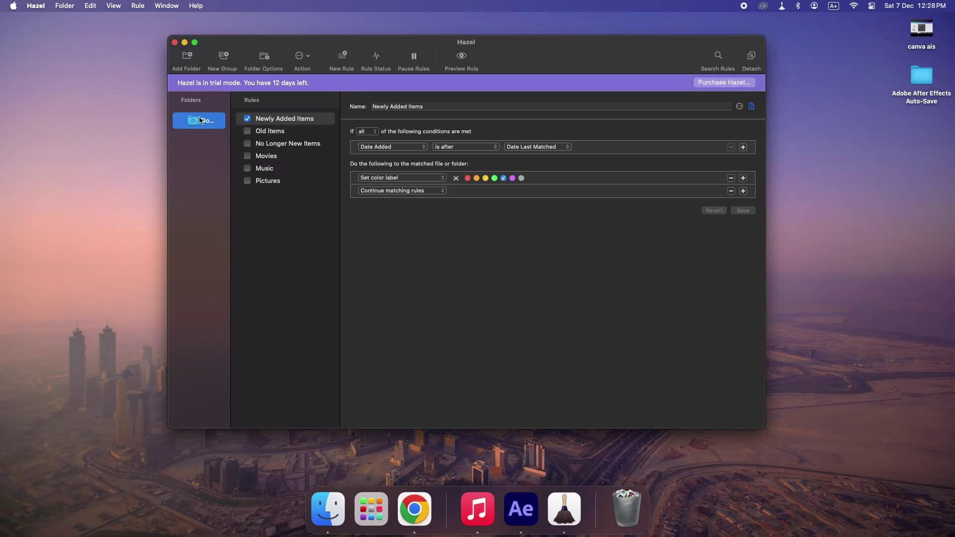
# - Add the Documents > Adobe folder to Hazel's watched folders
pyautogui.click(185, 62)
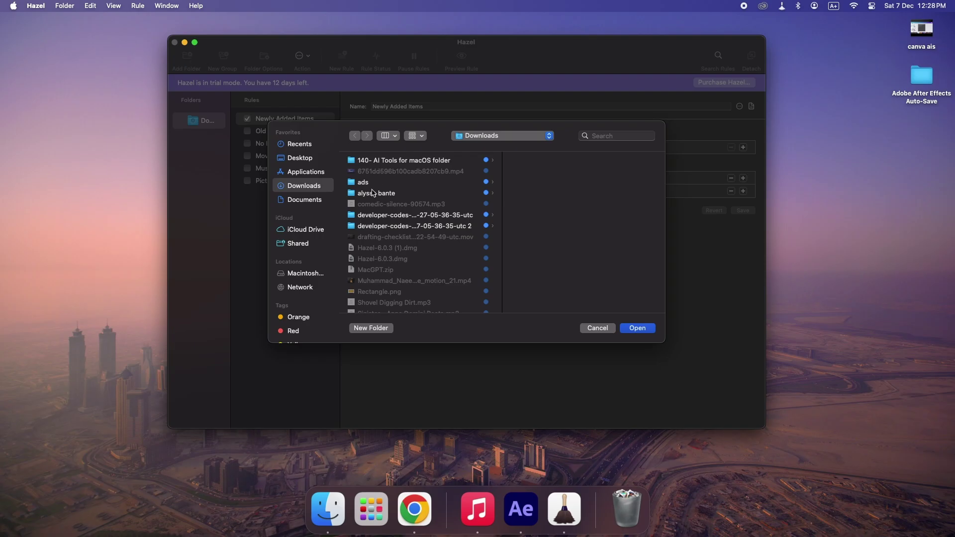
pyautogui.click(303, 200)
pyautogui.click(375, 172)
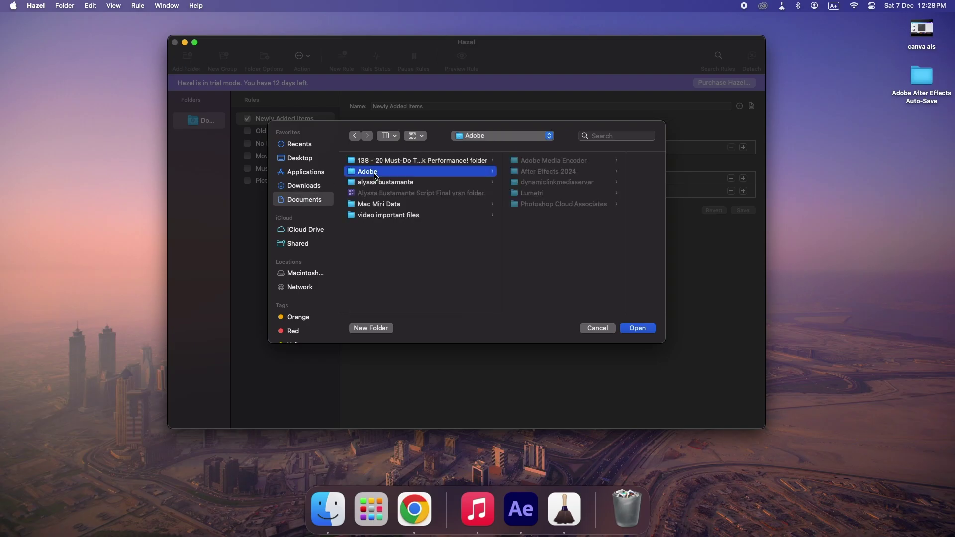
pyautogui.click(637, 328)
# - Rename the Newly Added Items rule to 'aimapple' and give it a red colour label
pyautogui.click(201, 122)
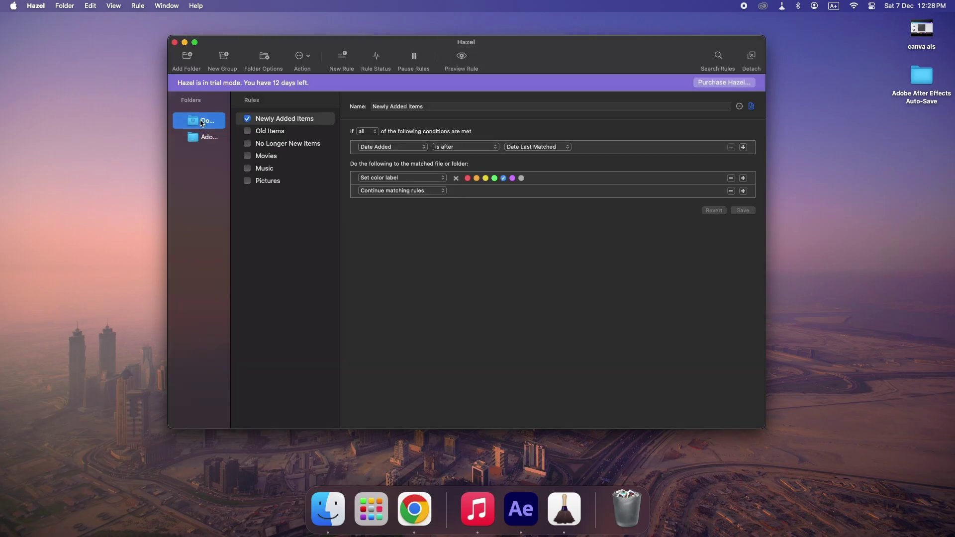
pyautogui.click(291, 119)
pyautogui.click(395, 110)
pyautogui.write('aimapple')
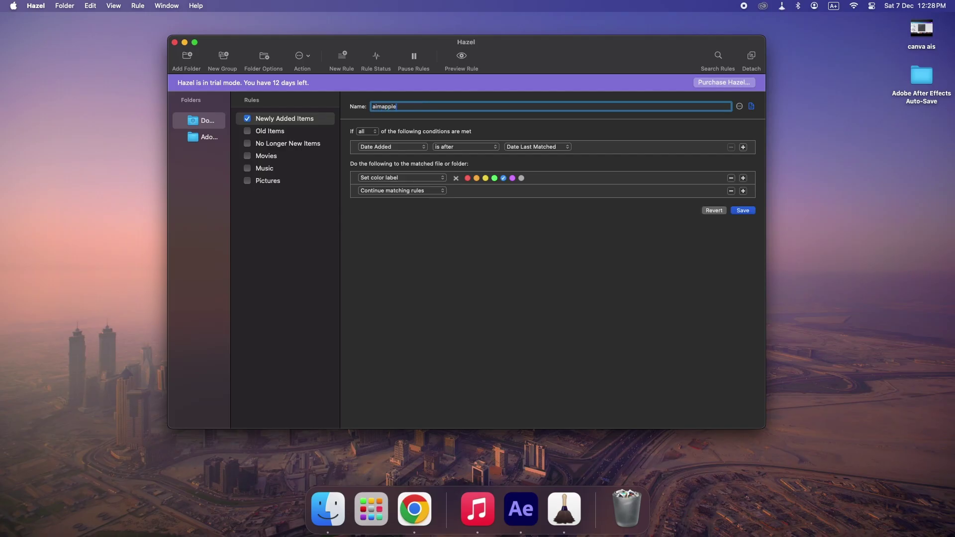
pyautogui.press('Return')
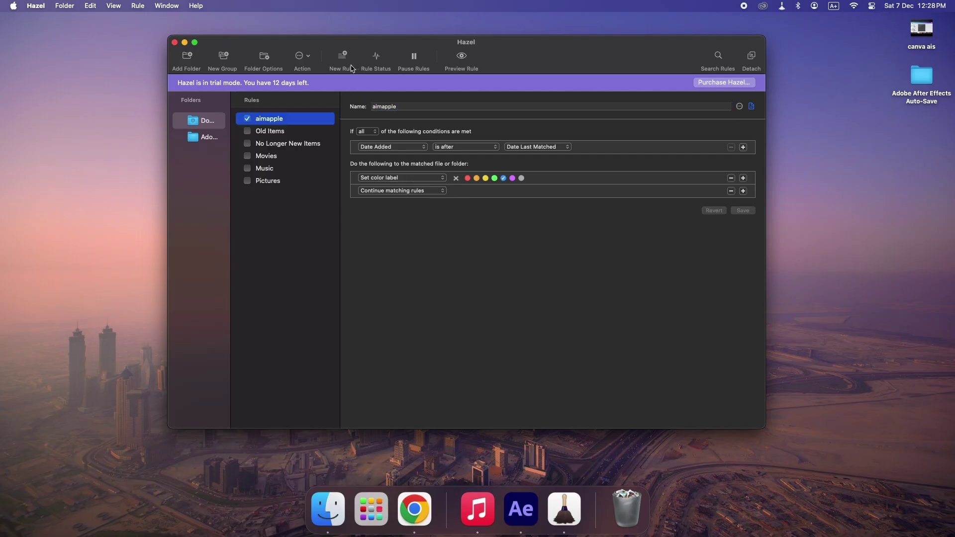
pyautogui.click(468, 178)
pyautogui.click(417, 191)
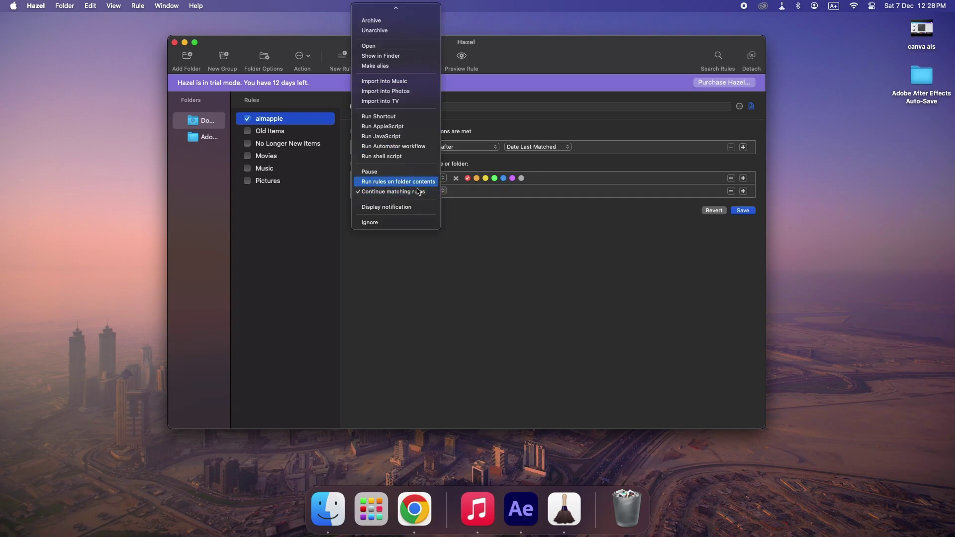
pyautogui.click(474, 214)
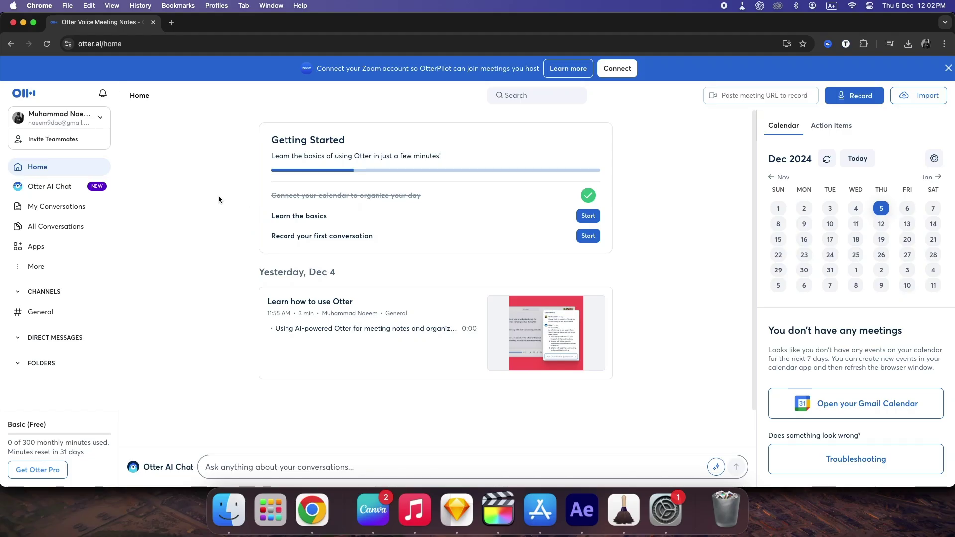
# - Show the Action Items tab on Otter.ai's home page after glancing at Invite Teammates and AI Chat
pyautogui.moveTo(52, 139)
pyautogui.click(61, 142)
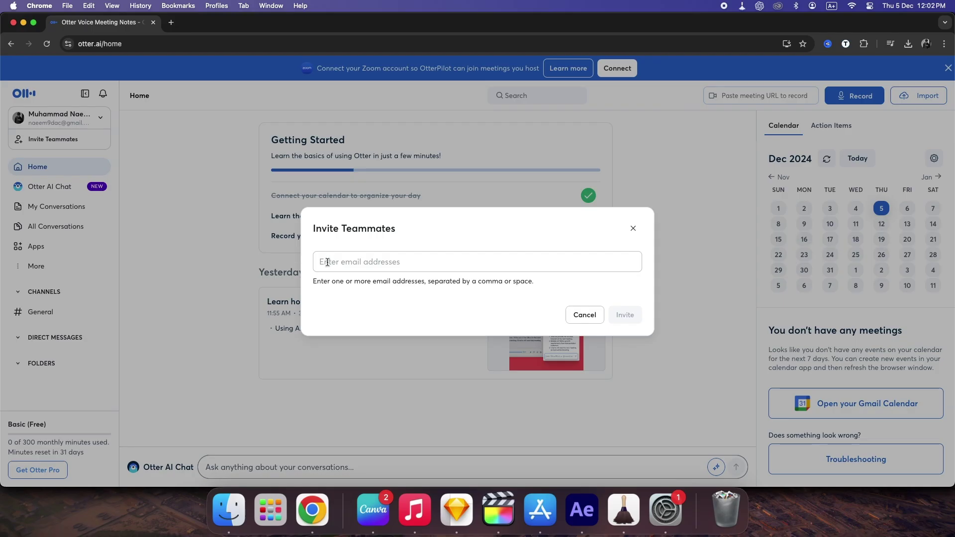
pyautogui.click(585, 314)
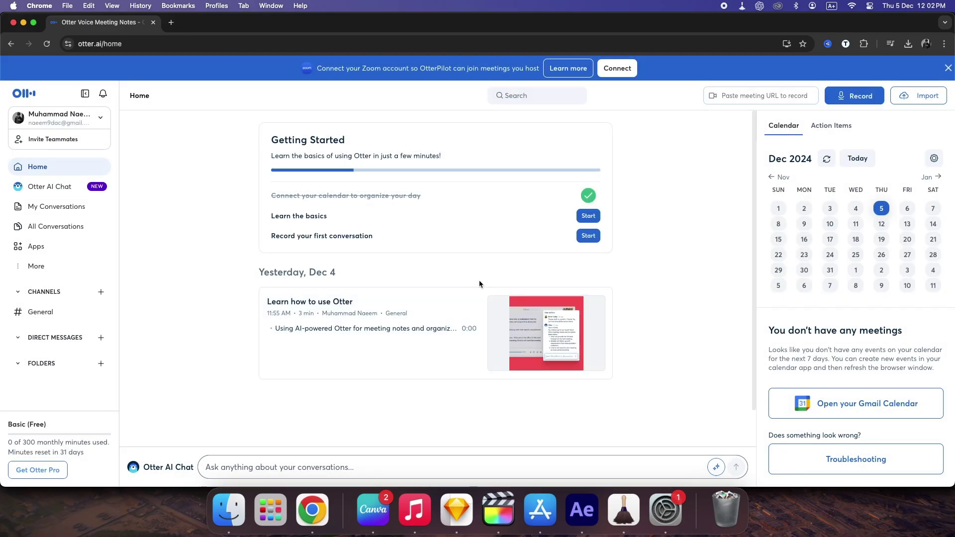
pyautogui.click(49, 187)
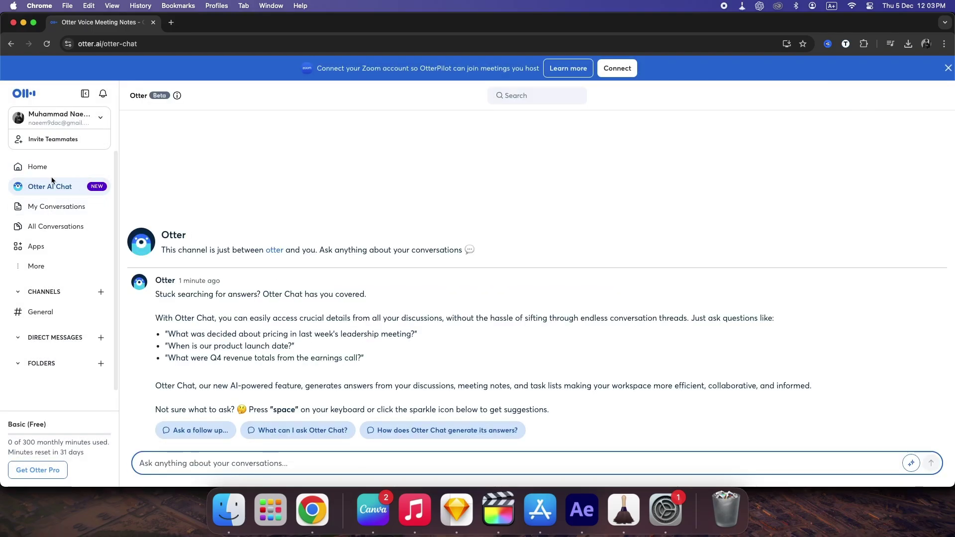
pyautogui.click(38, 167)
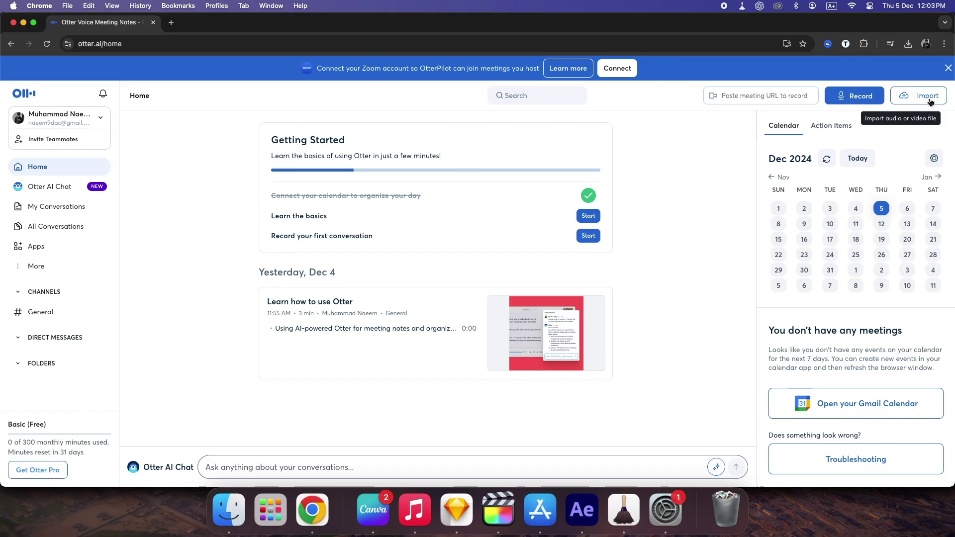
pyautogui.click(844, 129)
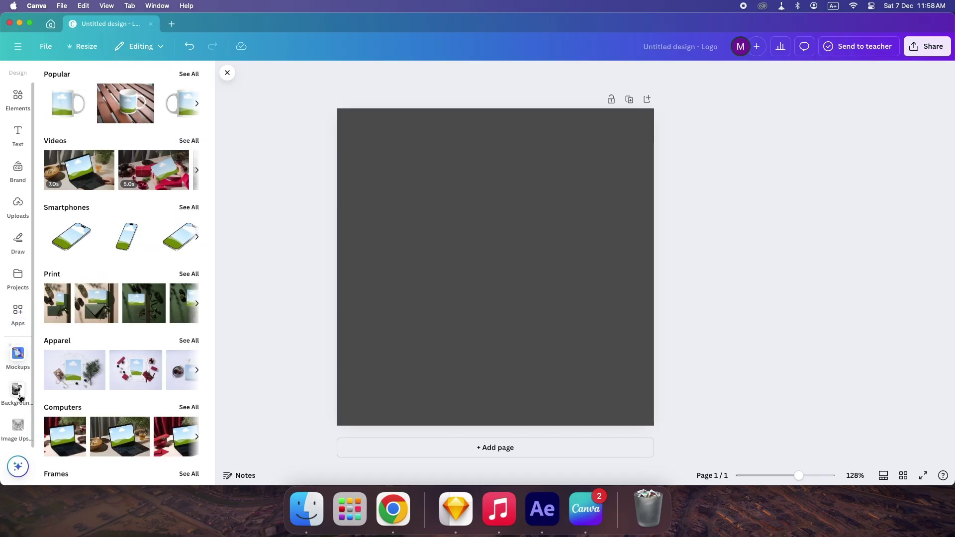
# - Open Canva's Background Eraser app, then the Image Upscaler app
pyautogui.click(18, 390)
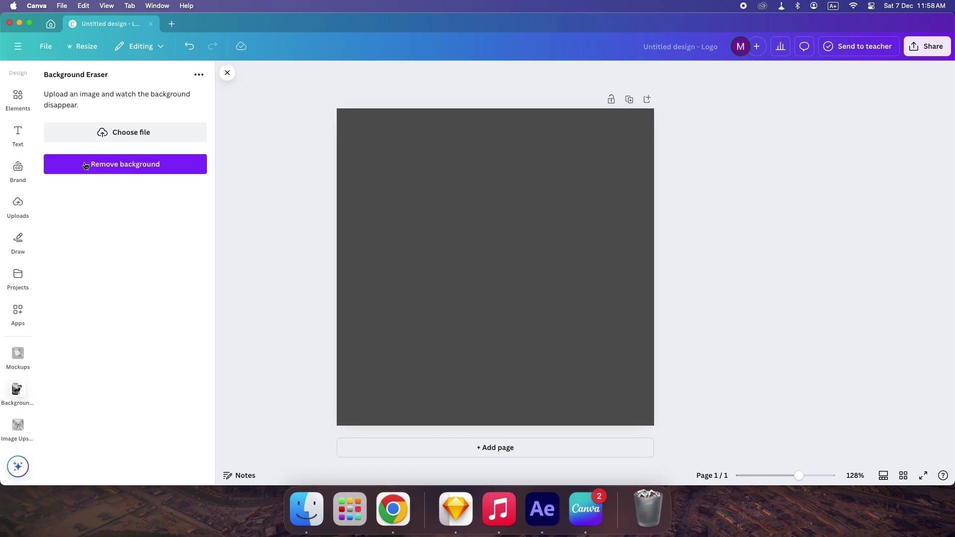
pyautogui.click(20, 427)
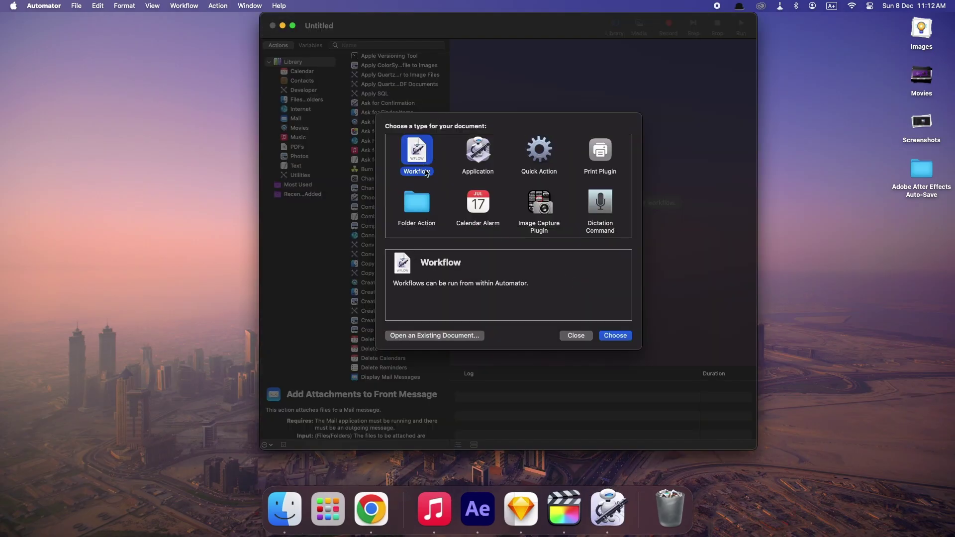
# - Create a new Automator workflow and add the Mail library's Find Mail Items action
pyautogui.click(622, 337)
pyautogui.click(295, 118)
pyautogui.click(369, 130)
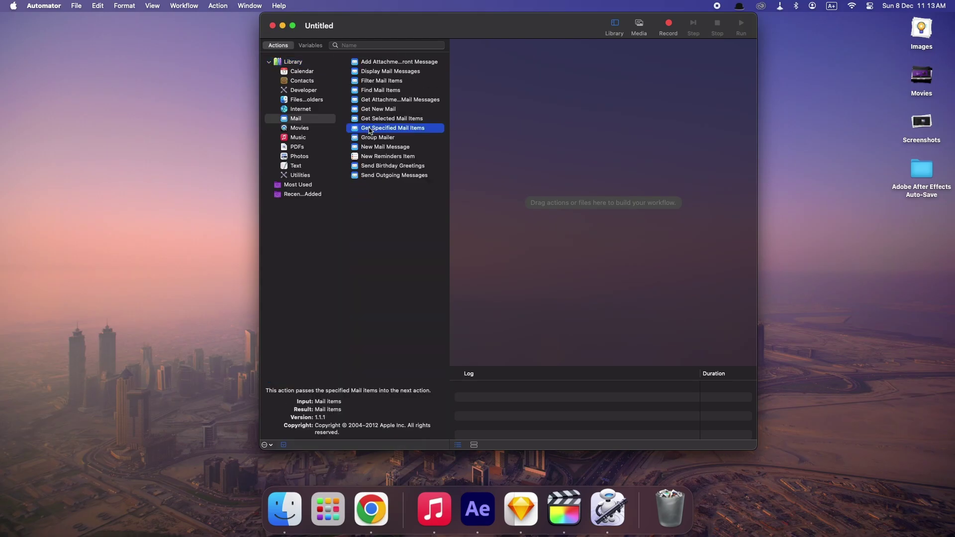
pyautogui.click(371, 91)
pyautogui.moveTo(547, 144); pyautogui.dragTo(553, 149)
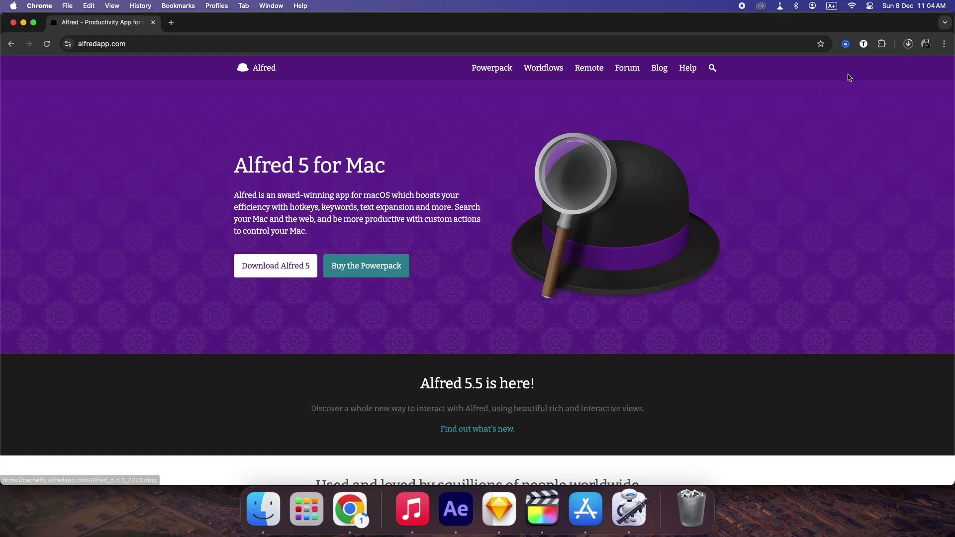
# - Install the downloaded Alfred 5.5.1 dmg into Applications and launch Alfred from Spotlight
pyautogui.click(911, 45)
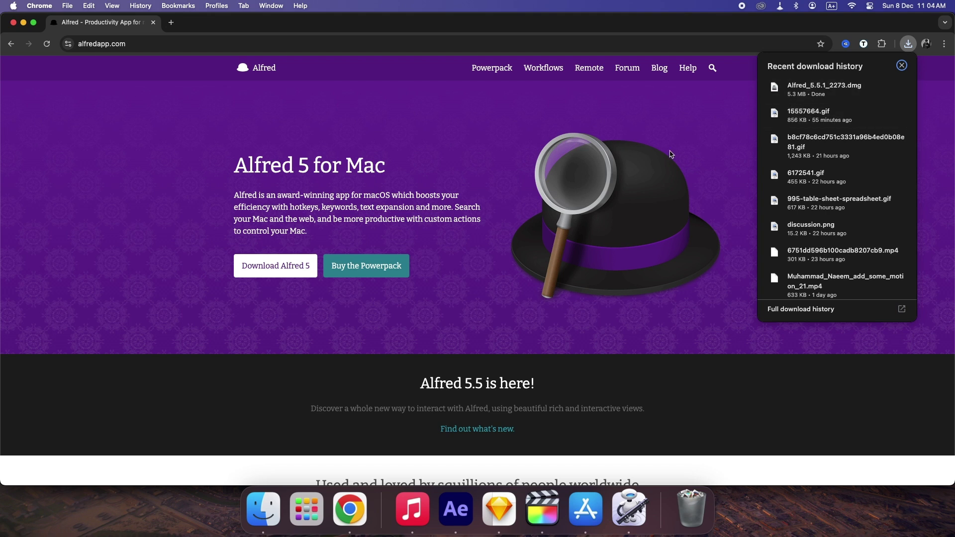
pyautogui.moveTo(447, 132); pyautogui.dragTo(613, 145)
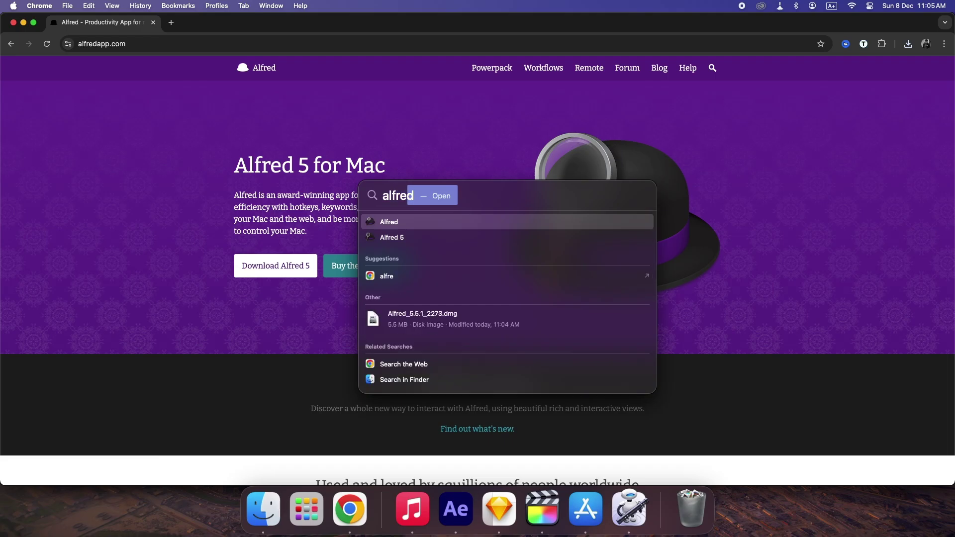
pyautogui.press('Return')
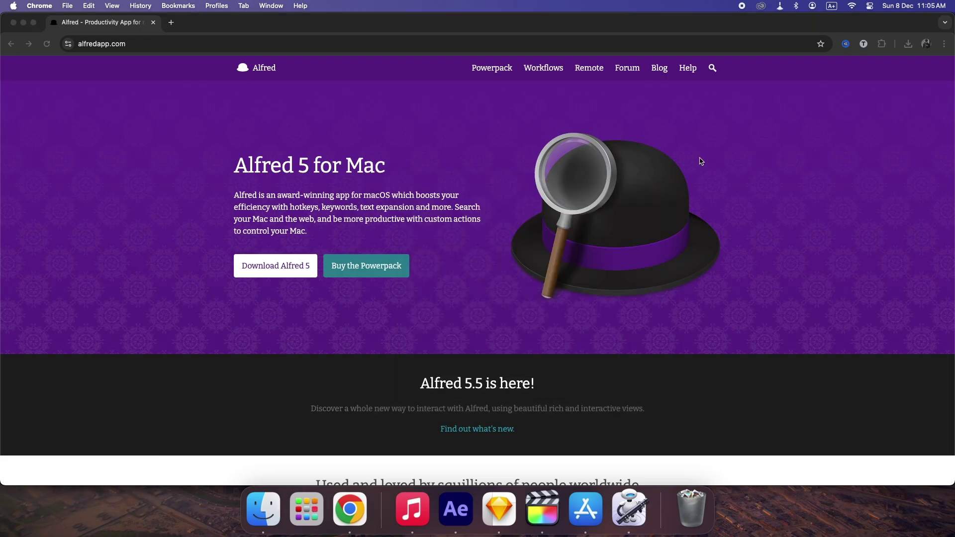